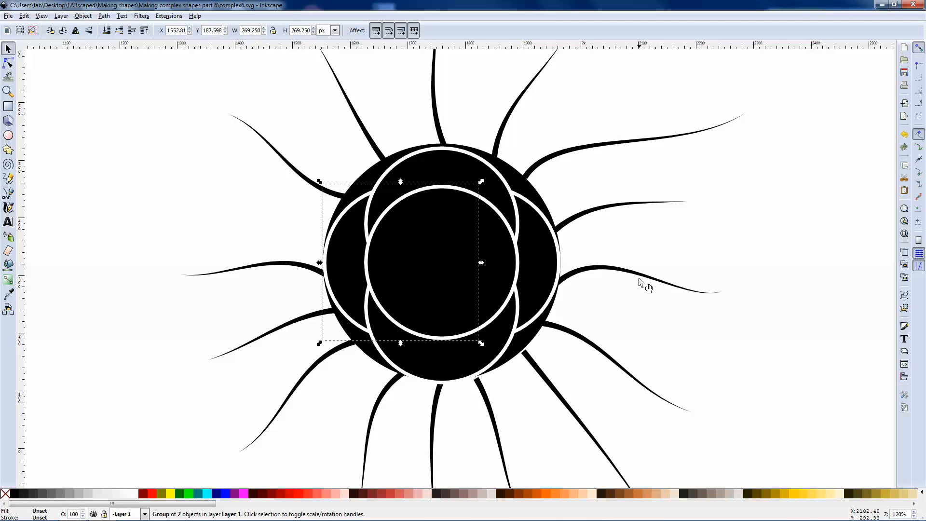
- Inspect the curved ray paths around the black circle by selecting several of them individually
{"action": "left_click", "coordinate": [598, 270]}
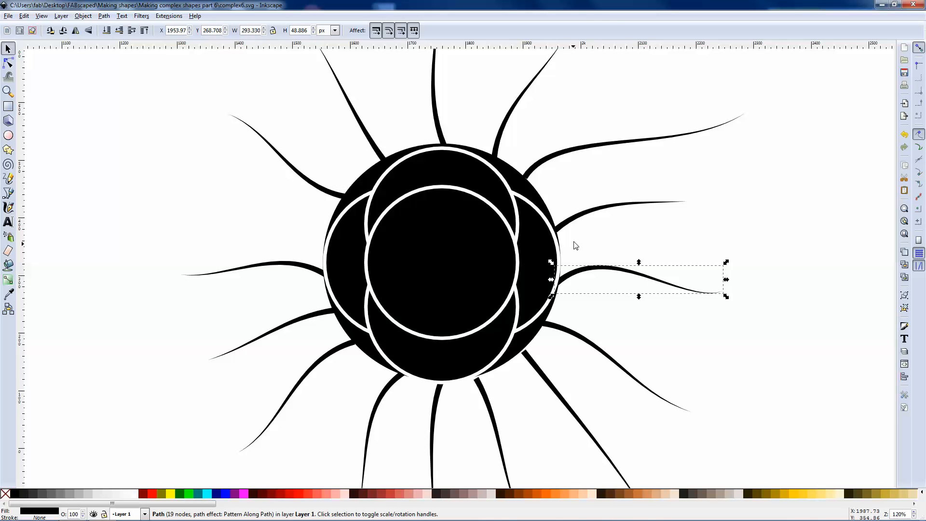
{"action": "left_click", "coordinate": [584, 221]}
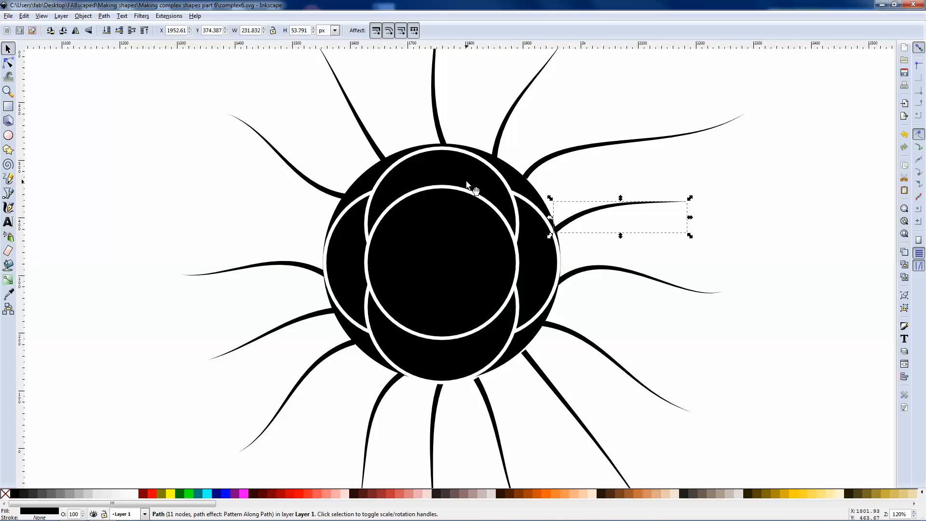
{"action": "left_click", "coordinate": [577, 150]}
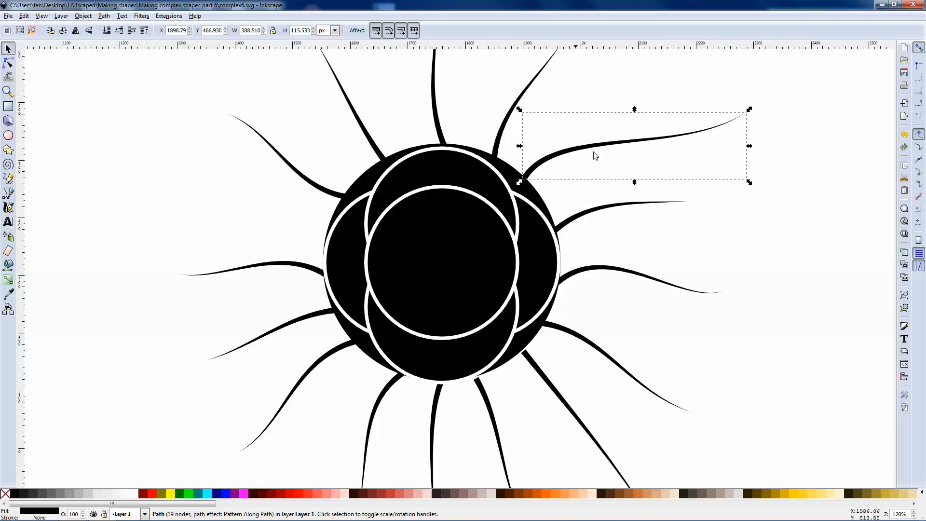
{"action": "left_click", "coordinate": [761, 239]}
{"action": "left_click", "coordinate": [556, 163]}
{"action": "left_click", "coordinate": [780, 204]}
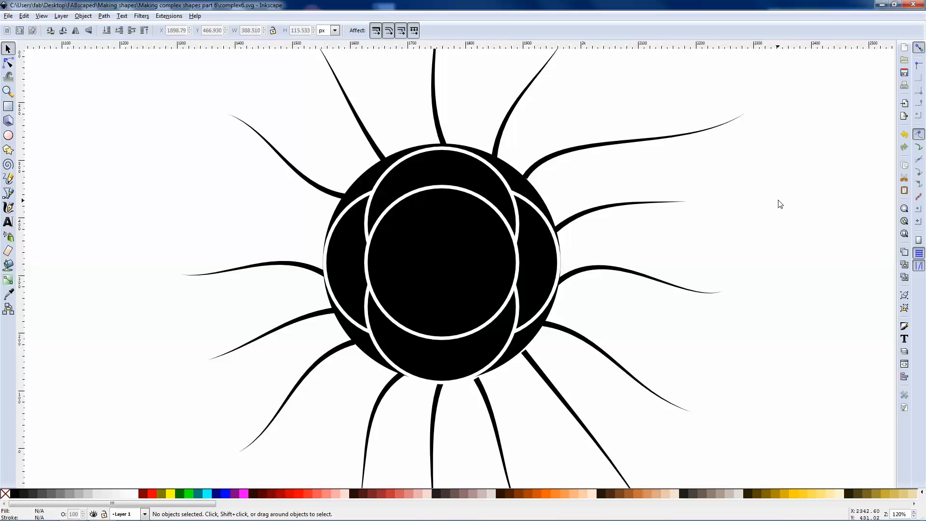
{"action": "scroll", "coordinate": [780, 204], "scroll_direction": "down", "scroll_amount": 1}
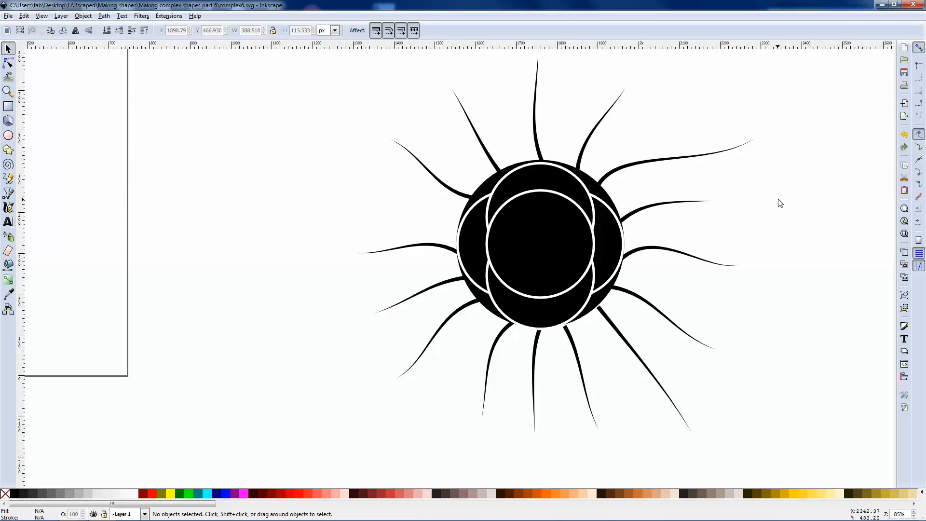
{"action": "scroll", "coordinate": [780, 204], "scroll_direction": "up", "scroll_amount": 1}
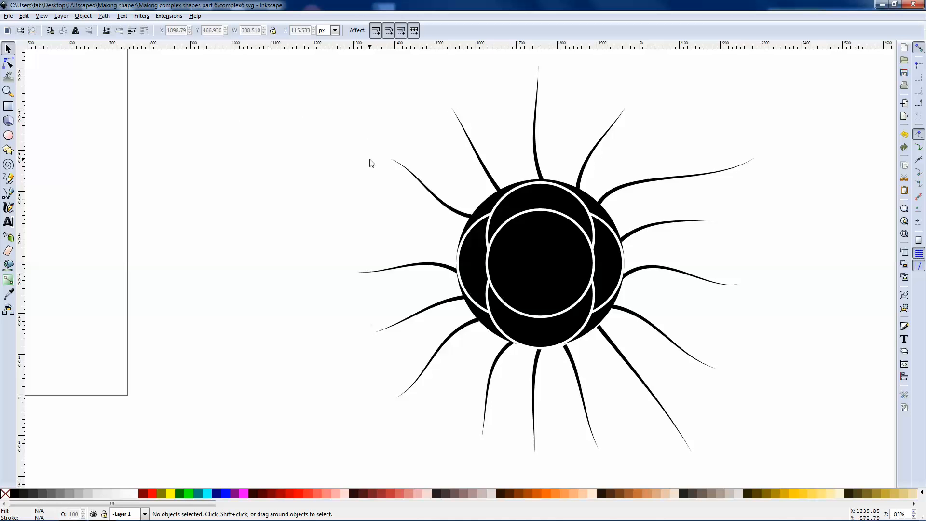
- Select all objects of the sun drawing and fit the selection in view for inspection
{"action": "scroll", "coordinate": [548, 196], "scroll_direction": "down", "scroll_amount": 2}
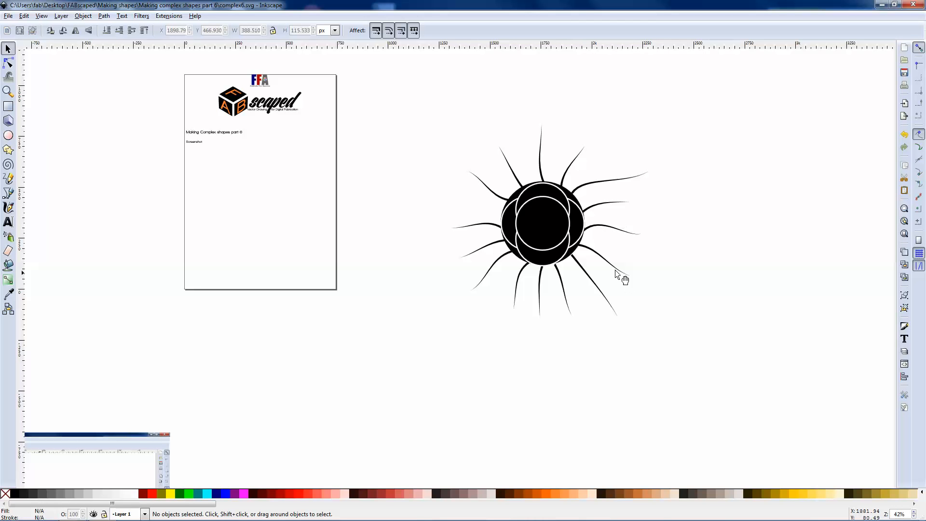
{"action": "mouse_move", "coordinate": [390, 113]}
{"action": "left_mouse_down"}
{"action": "mouse_move", "coordinate": [825, 374]}
{"action": "mouse_move", "coordinate": [749, 471]}
{"action": "mouse_move", "coordinate": [750, 389]}
{"action": "left_mouse_up"}
{"action": "left_click_drag", "start_coordinate": [388, 106], "coordinate": [747, 350]}
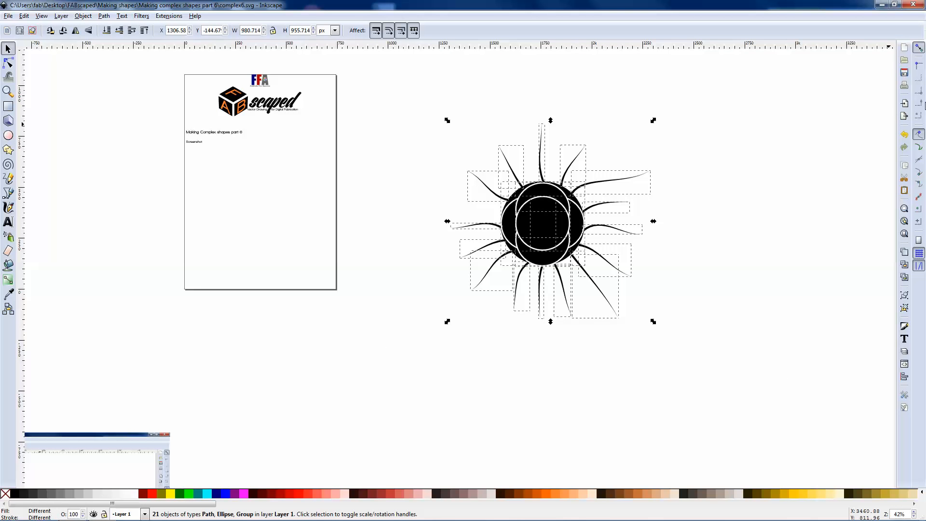
{"action": "left_click", "coordinate": [904, 208]}
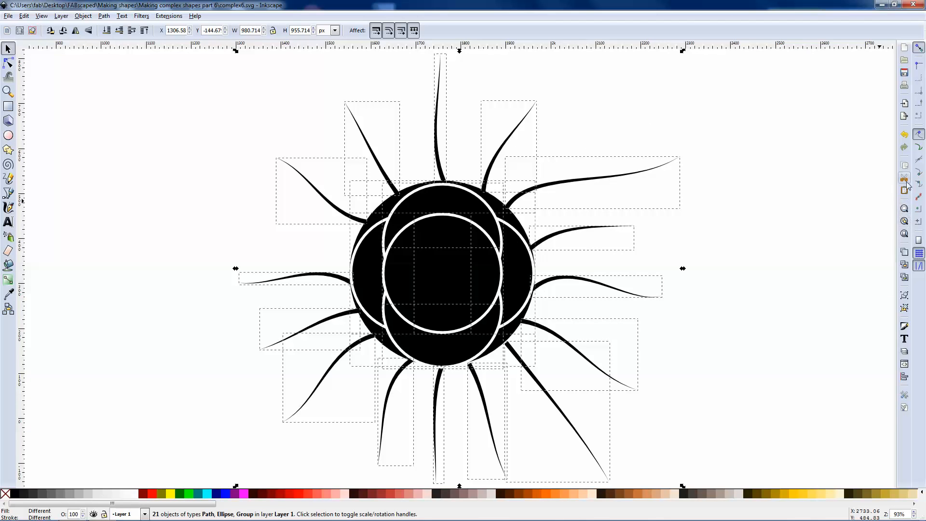
{"action": "left_click", "coordinate": [754, 218]}
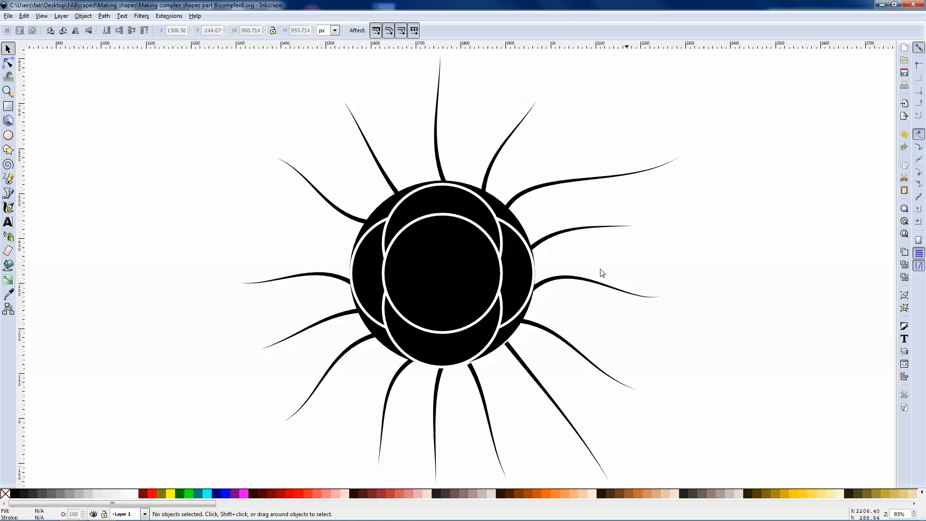
- Move the embedded screenshot image into open canvas beside the page and inspect its pixelated edges up close
{"action": "scroll", "coordinate": [734, 247], "scroll_direction": "down", "scroll_amount": 3}
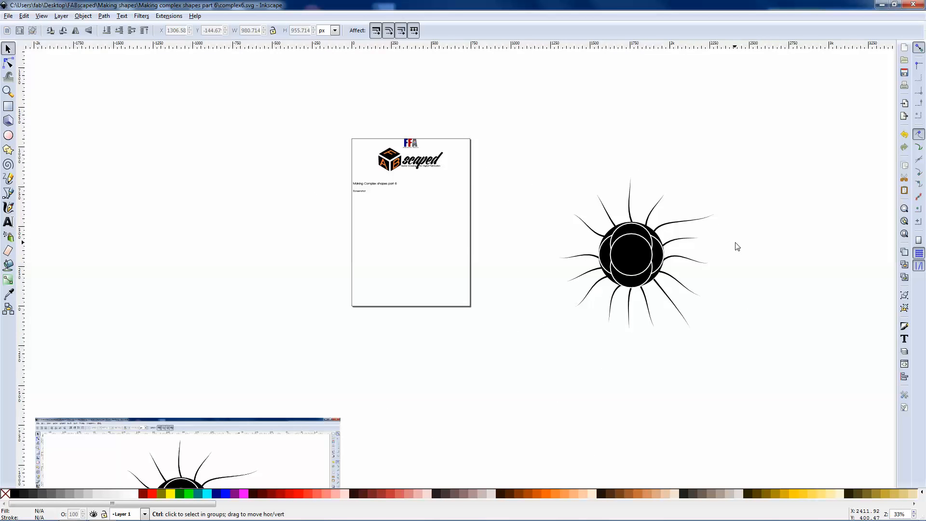
{"action": "scroll", "coordinate": [735, 246], "scroll_direction": "down", "scroll_amount": 2}
{"action": "left_click_drag", "start_coordinate": [496, 341], "coordinate": [471, 200]}
{"action": "scroll", "coordinate": [431, 233], "scroll_direction": "up", "scroll_amount": 4}
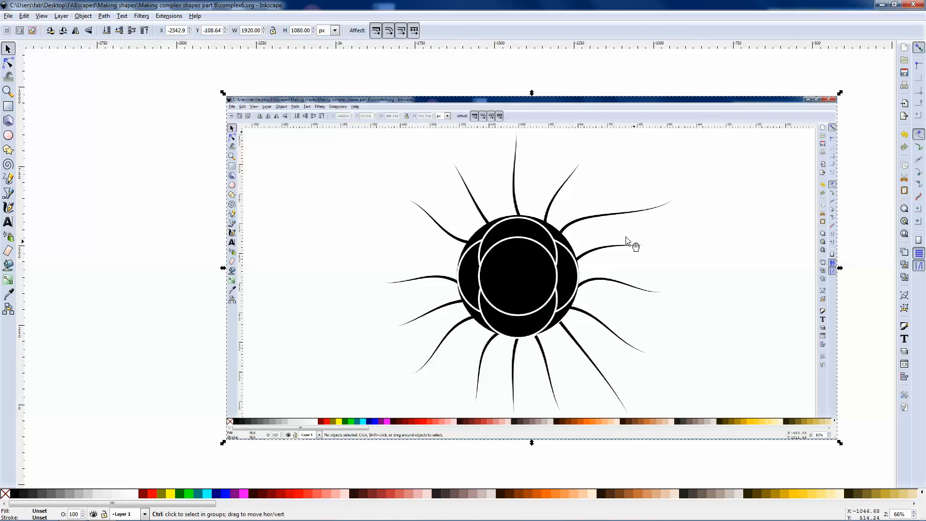
{"action": "scroll", "coordinate": [612, 232], "scroll_direction": "up", "scroll_amount": 2}
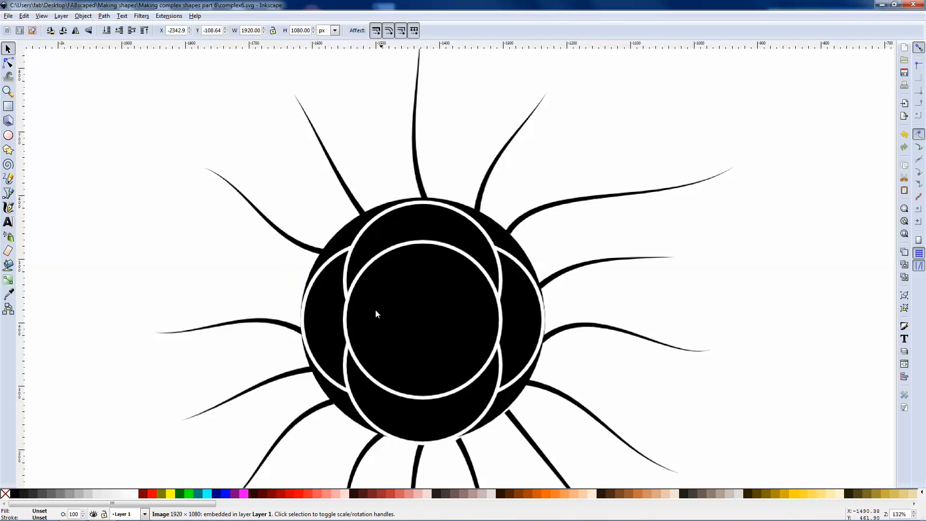
{"action": "scroll", "coordinate": [404, 179], "scroll_direction": "up", "scroll_amount": 4}
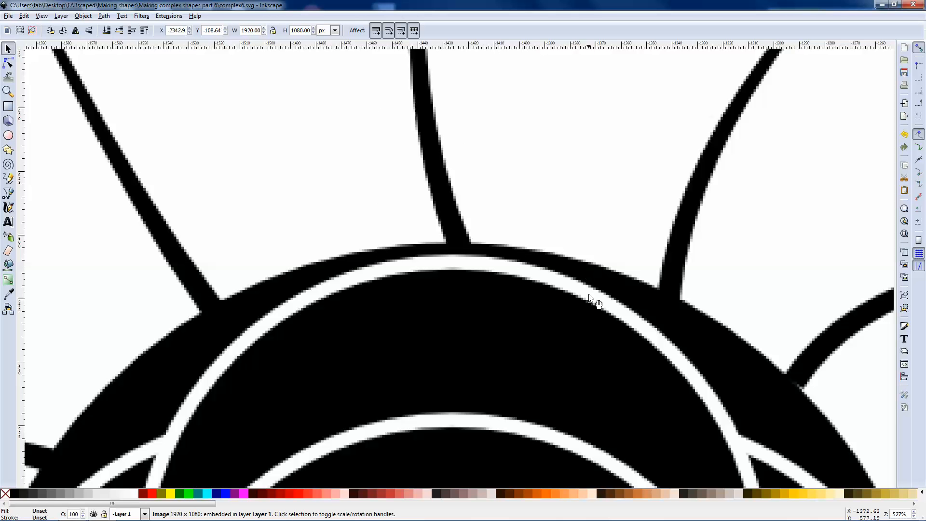
{"action": "scroll", "coordinate": [566, 294], "scroll_direction": "down", "scroll_amount": 4, "text": "ctrl"}
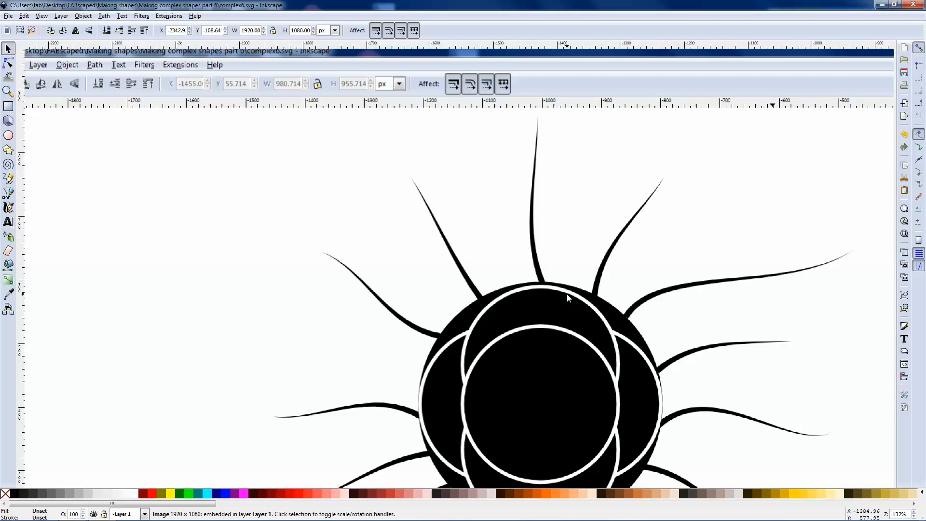
{"action": "scroll", "coordinate": [566, 294], "scroll_direction": "down", "scroll_amount": 2, "text": "ctrl"}
{"action": "left_click_drag", "start_coordinate": [579, 188], "coordinate": [555, 135]}
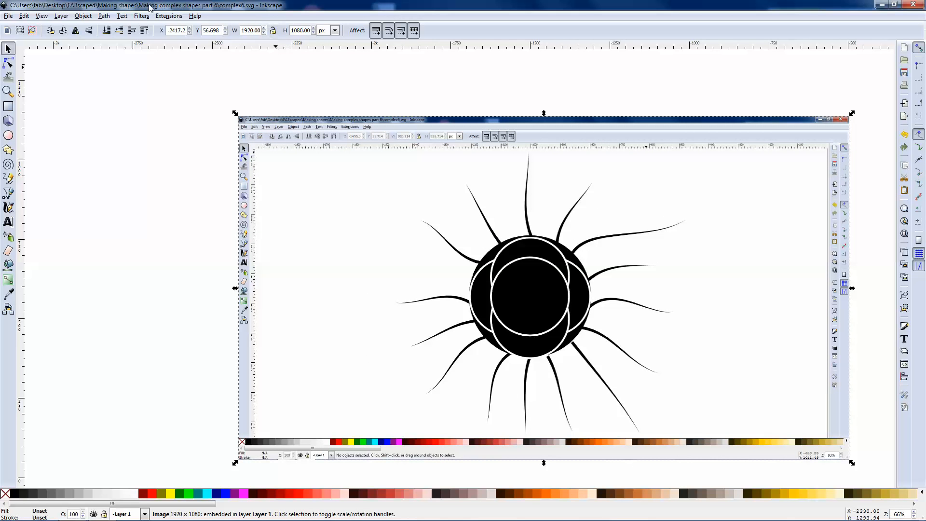
- Trace the screenshot image into a vector path with Trace Bitmap, using brightness cutoff at threshold 0.450
{"action": "left_click", "coordinate": [104, 16]}
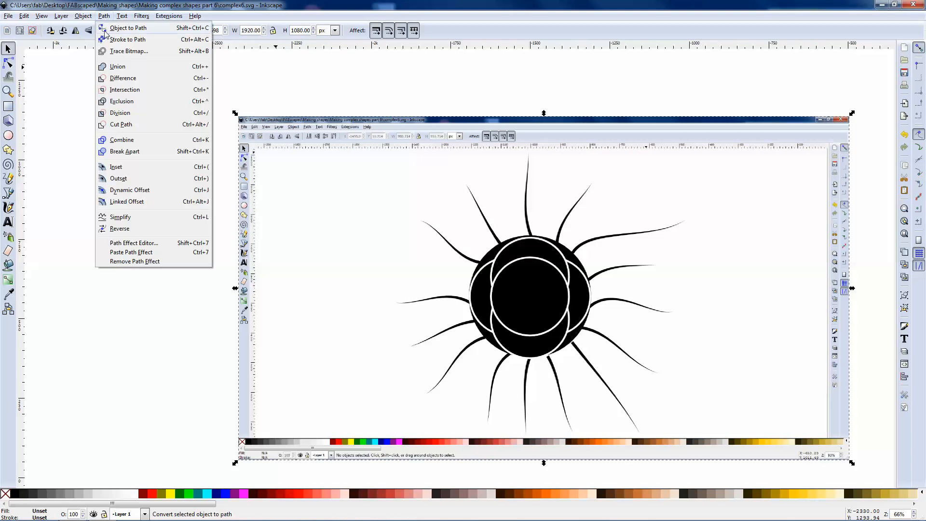
{"action": "left_click", "coordinate": [130, 56]}
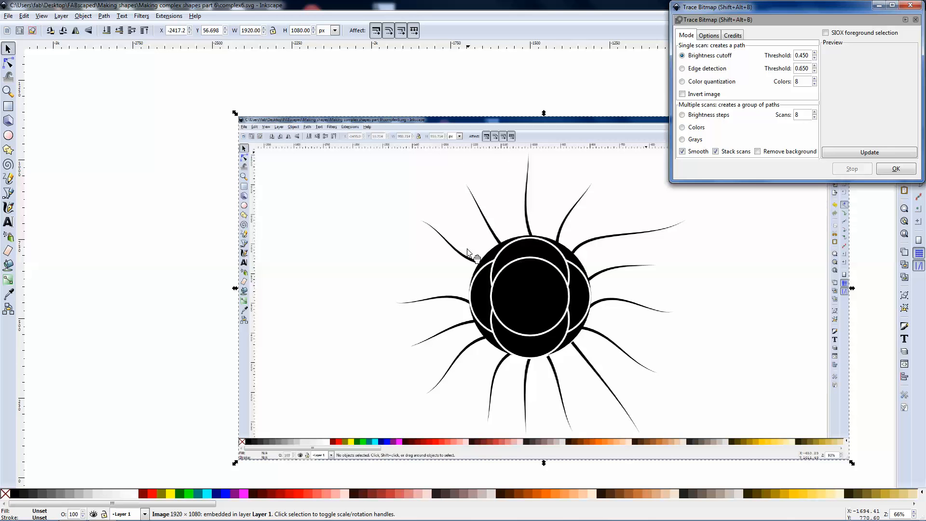
{"action": "left_click", "coordinate": [838, 155]}
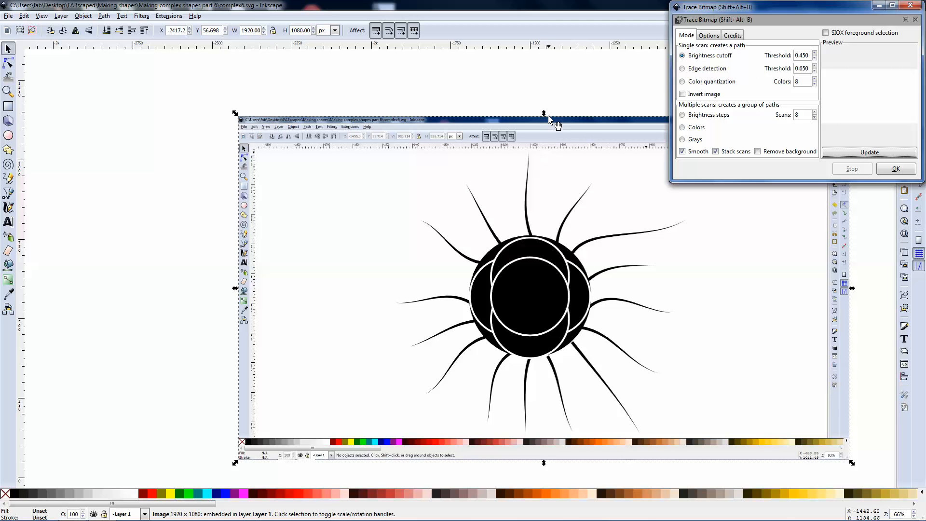
{"action": "left_click", "coordinate": [897, 169]}
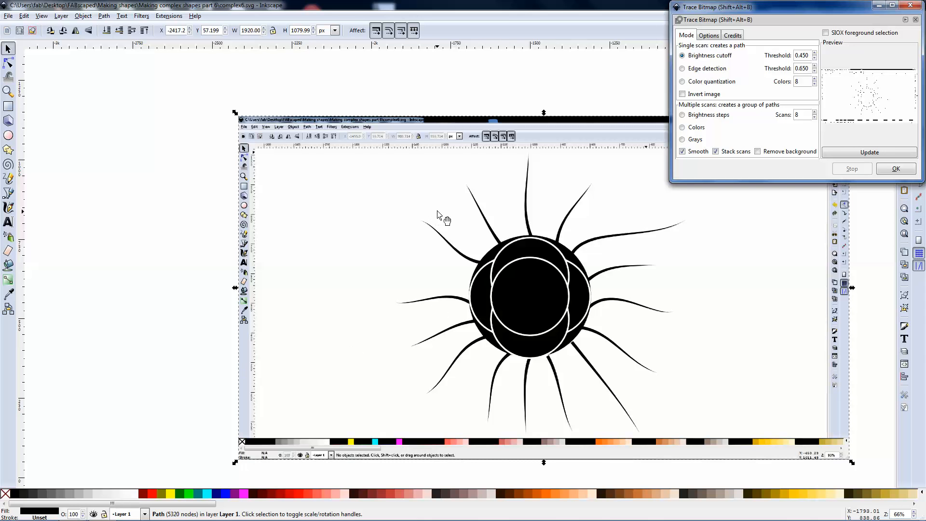
{"action": "left_click", "coordinate": [910, 5]}
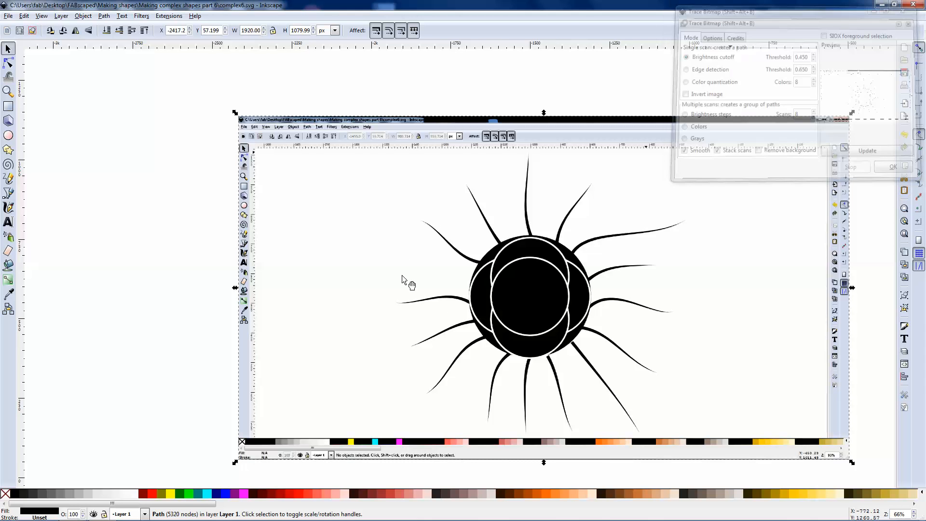
- Compare the traced path's edges with the bitmap's pixels where a ray meets the circle
{"action": "scroll", "coordinate": [491, 236], "scroll_direction": "up", "scroll_amount": 4, "text": "ctrl"}
{"action": "scroll", "coordinate": [490, 236], "scroll_direction": "up", "scroll_amount": 8, "text": "ctrl"}
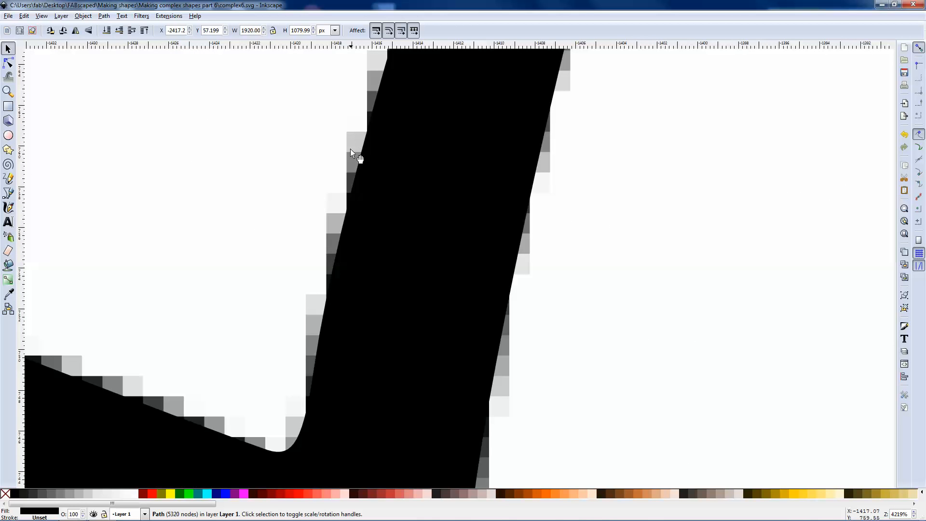
{"action": "scroll", "coordinate": [389, 214], "scroll_direction": "down", "scroll_amount": 12, "text": "ctrl"}
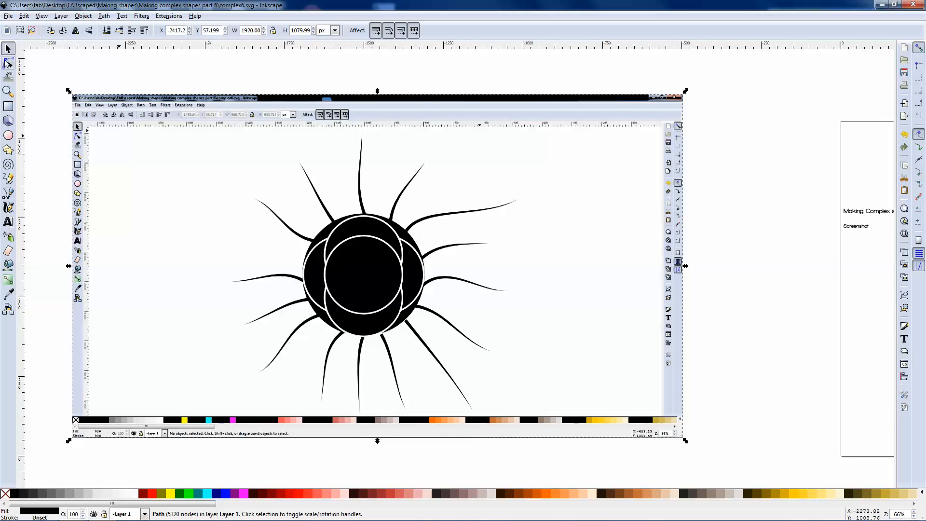
- Delete the original embedded screenshot image behind the traced path
{"action": "left_click", "coordinate": [8, 107]}
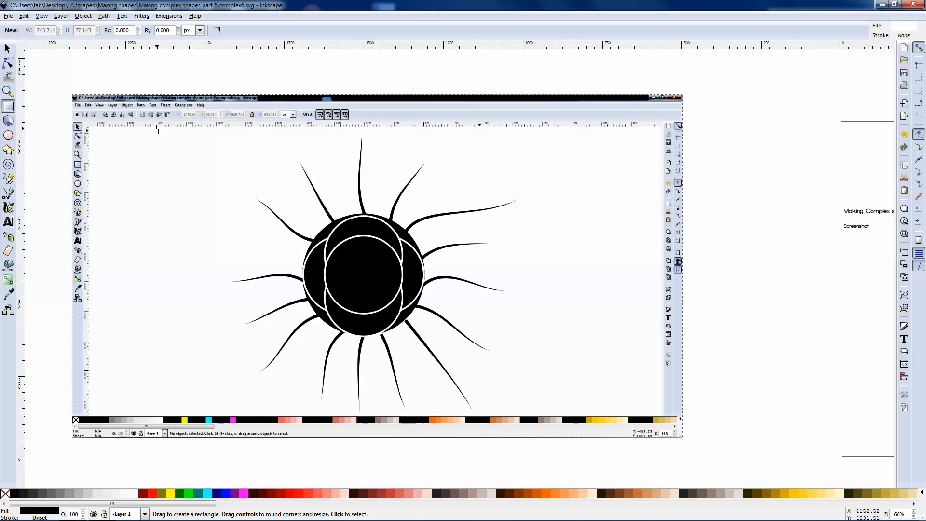
{"action": "left_click", "coordinate": [7, 48]}
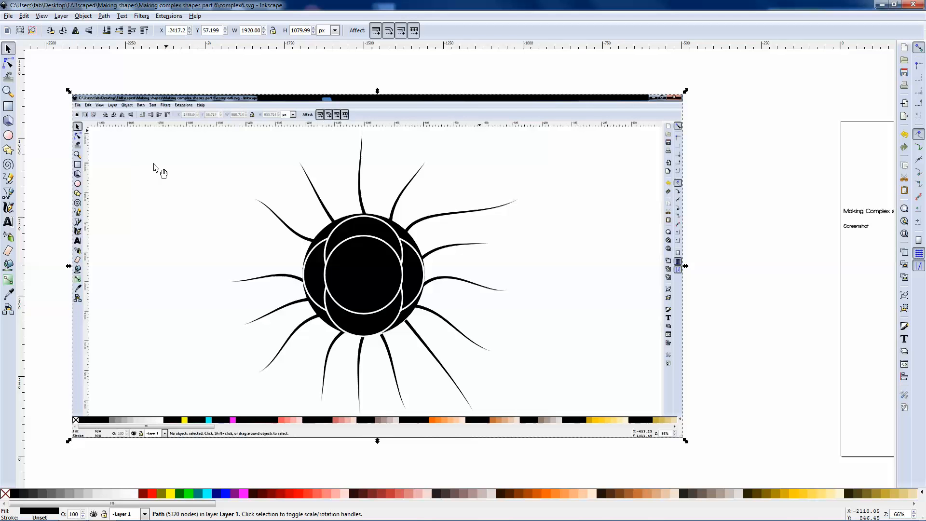
{"action": "left_click", "coordinate": [156, 123]}
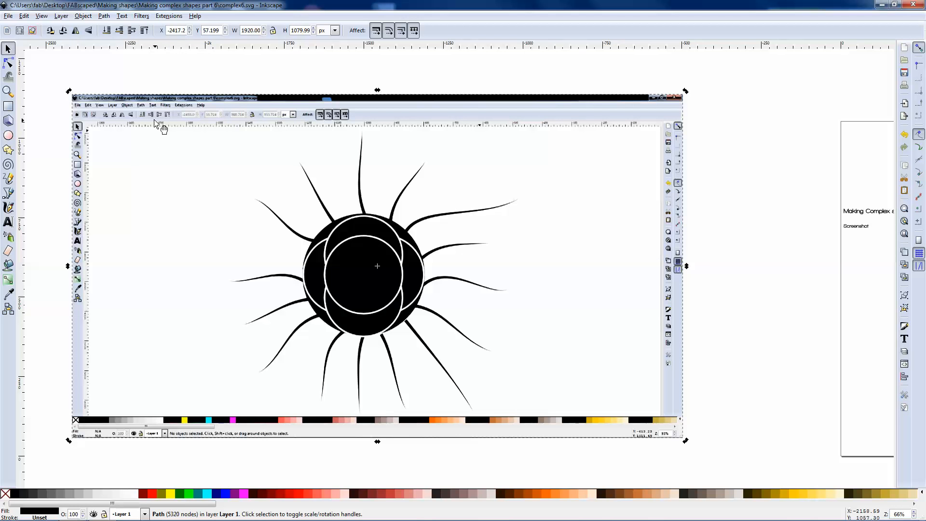
{"action": "left_click", "coordinate": [188, 73]}
{"action": "left_click", "coordinate": [414, 119]}
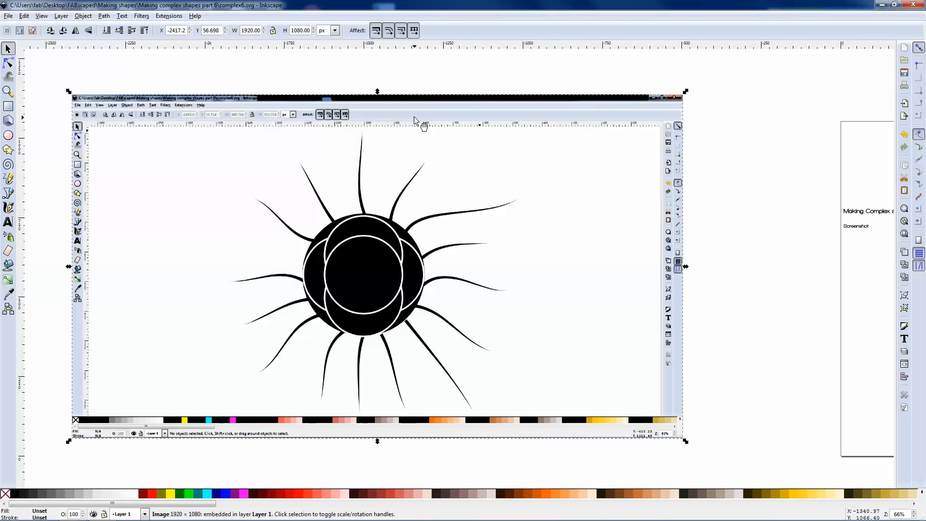
{"action": "key", "text": "Delete"}
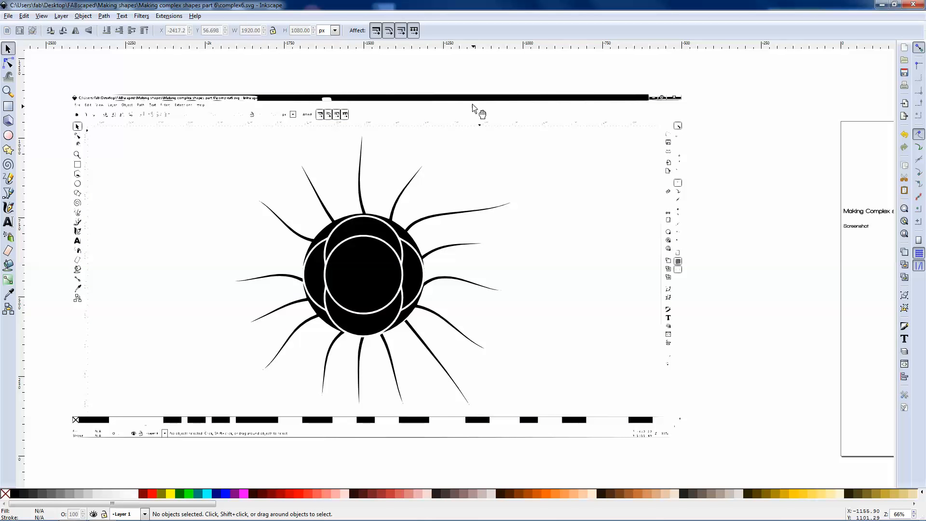
- Shift the traced path slightly and display its nodes for inspection
{"action": "mouse_move", "coordinate": [469, 96]}
{"action": "left_mouse_down"}
{"action": "mouse_move", "coordinate": [461, 98]}
{"action": "mouse_move", "coordinate": [470, 104]}
{"action": "mouse_move", "coordinate": [457, 93]}
{"action": "left_mouse_up"}
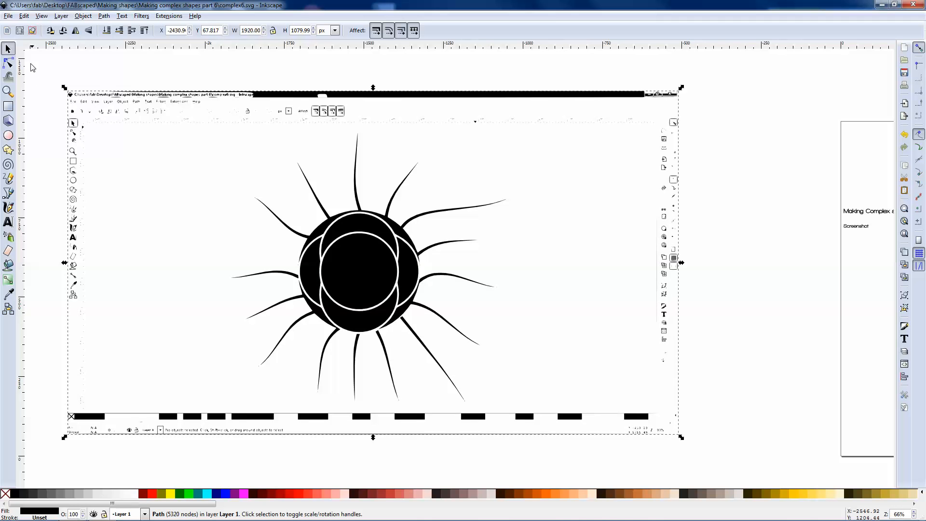
{"action": "left_click", "coordinate": [9, 63]}
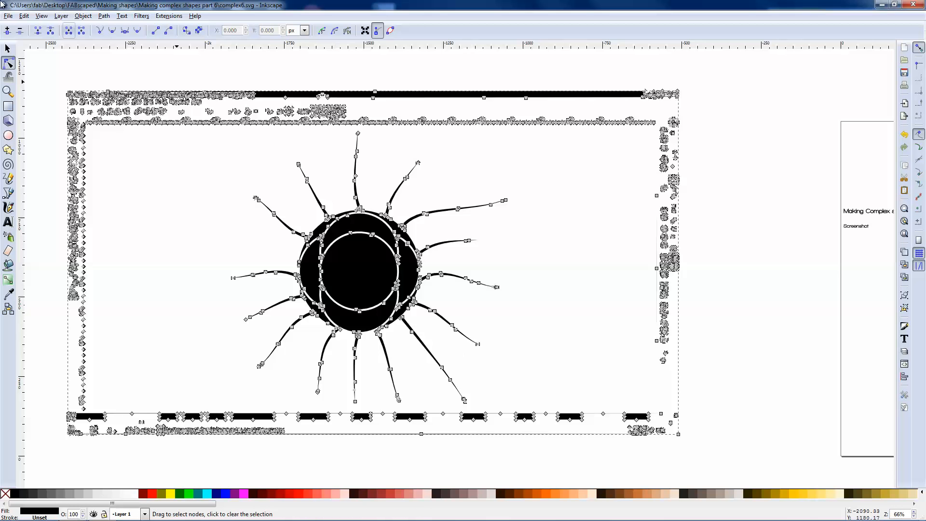
{"action": "left_click", "coordinate": [7, 48]}
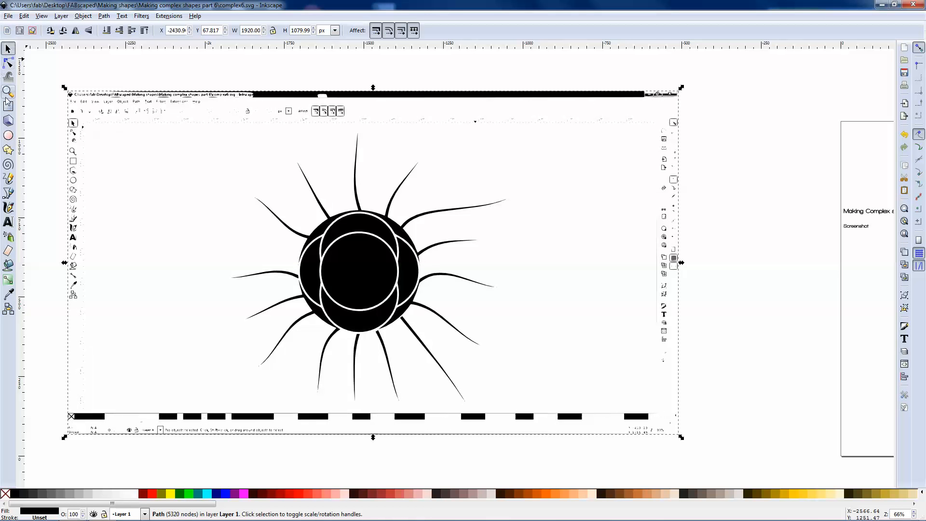
- Draw a rectangle about 1157 by 877 px covering the traced sun shape and fill it with dark red
{"action": "left_click", "coordinate": [8, 106]}
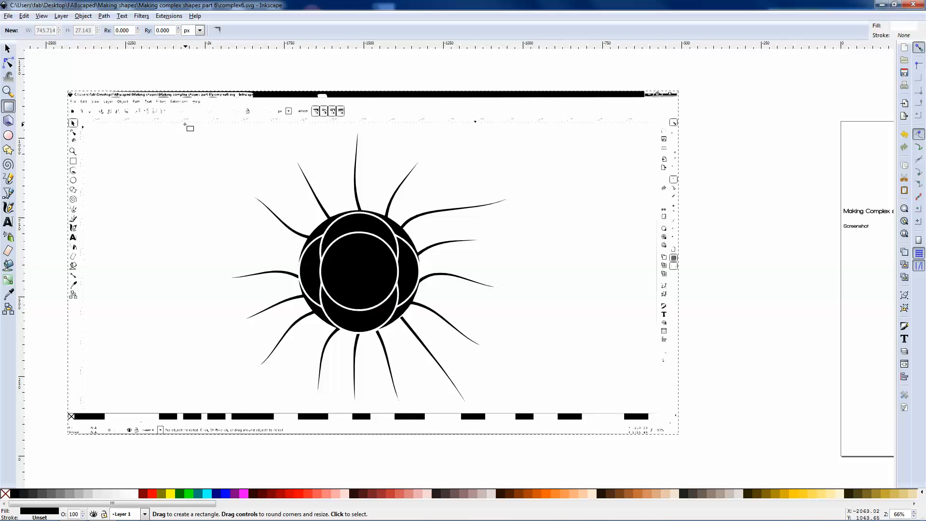
{"action": "left_click_drag", "start_coordinate": [186, 126], "coordinate": [554, 403]}
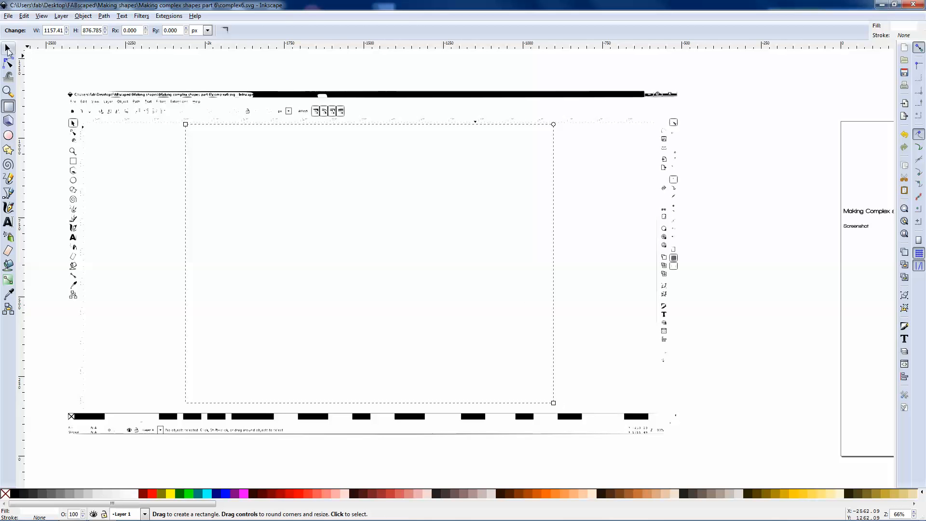
{"action": "key", "text": "s"}
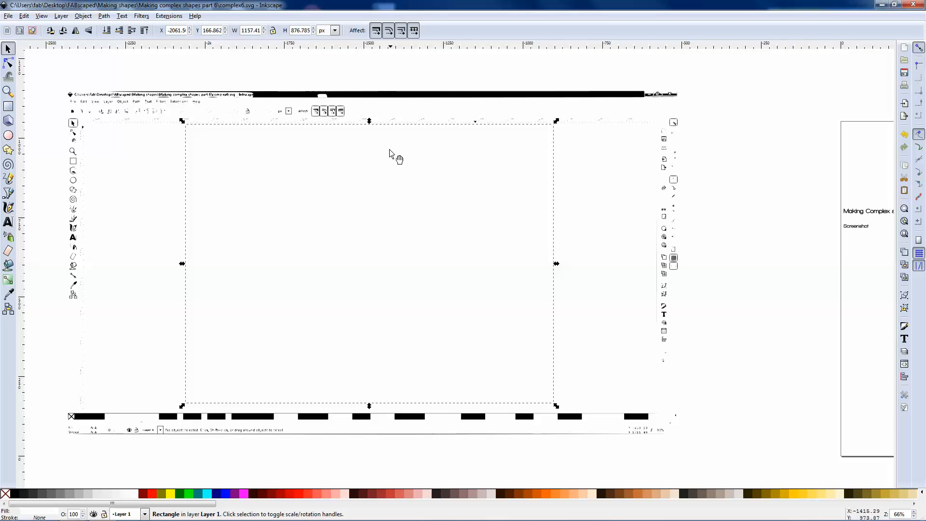
{"action": "left_click", "coordinate": [143, 494]}
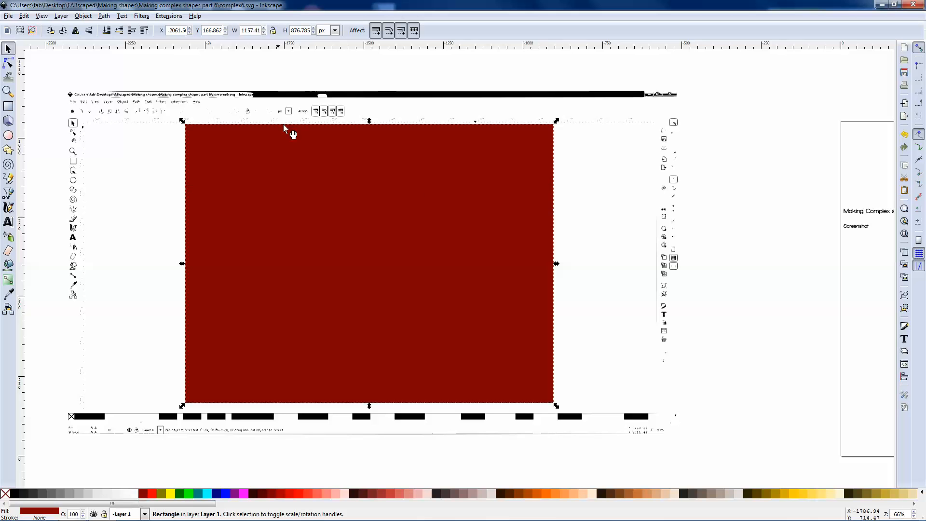
- Intersect the dark red rectangle with the traced path to keep only the sun shape
{"action": "left_click", "coordinate": [370, 98], "text": "shift"}
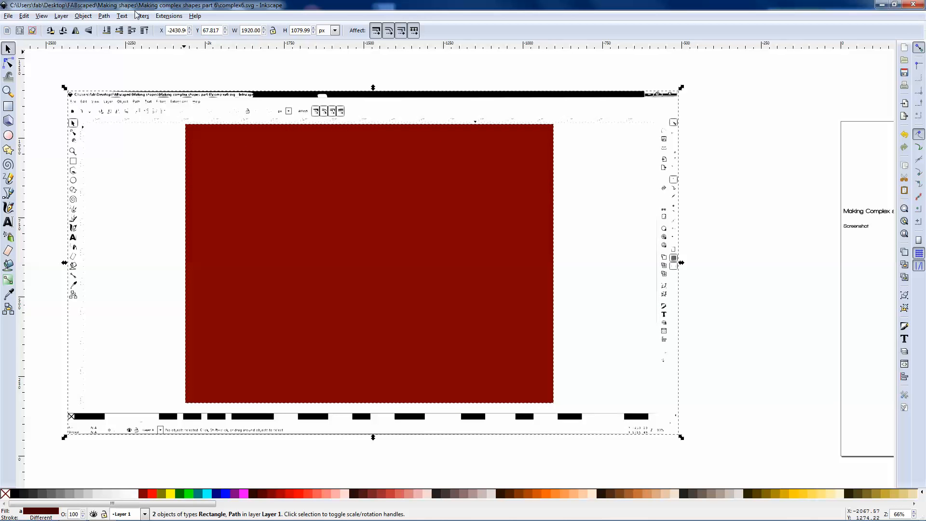
{"action": "left_click", "coordinate": [104, 16]}
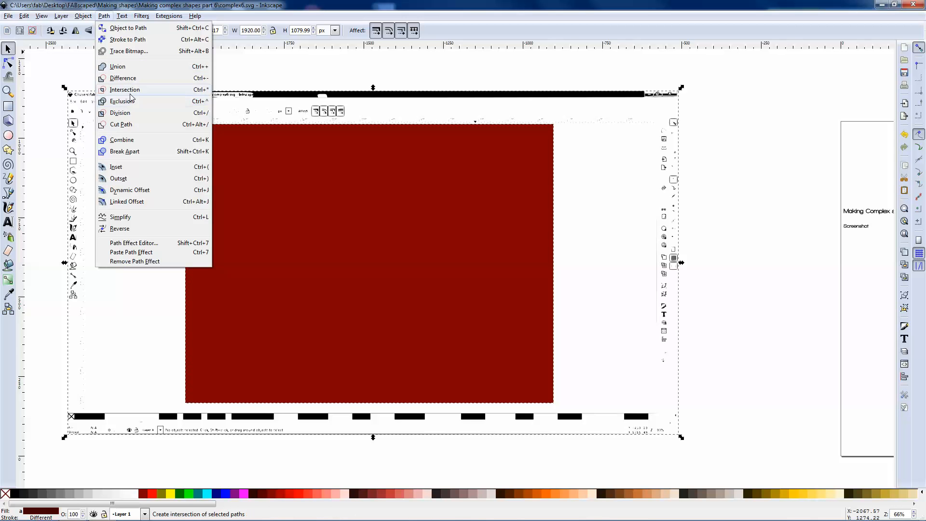
{"action": "left_click", "coordinate": [125, 103]}
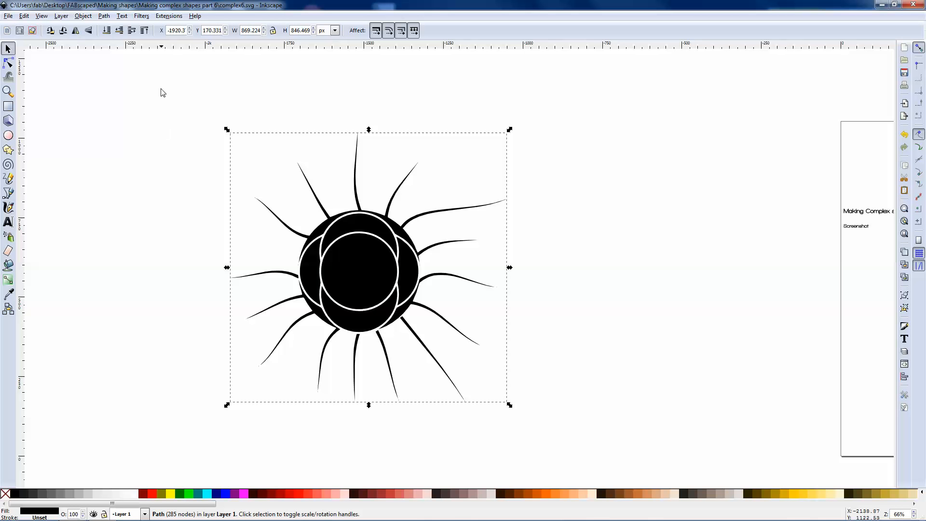
- Examine the isolated sun path's edges closely where the rays meet the outer circle
{"action": "scroll", "coordinate": [373, 257], "scroll_direction": "up", "scroll_amount": 2, "text": "ctrl"}
{"action": "scroll", "coordinate": [440, 199], "scroll_direction": "up", "scroll_amount": 2, "text": "ctrl"}
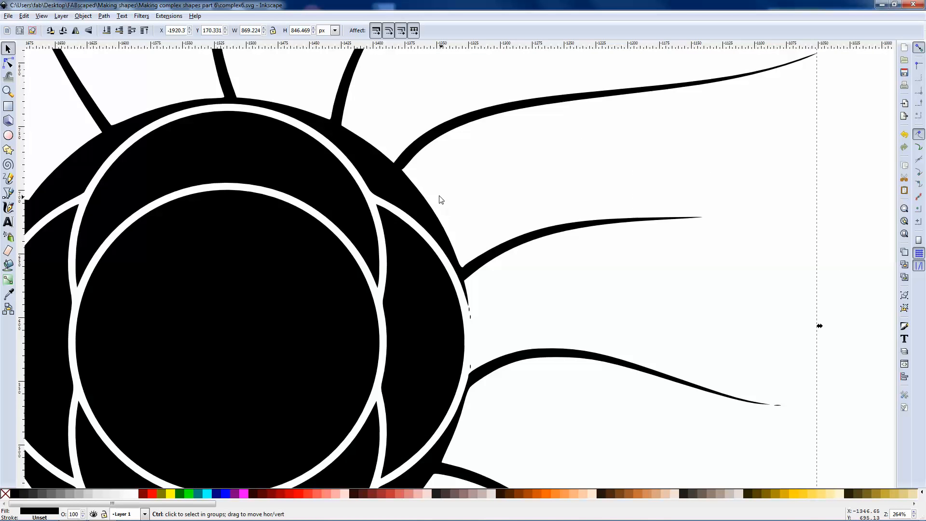
{"action": "scroll", "coordinate": [360, 160], "scroll_direction": "up", "scroll_amount": 2, "text": "ctrl"}
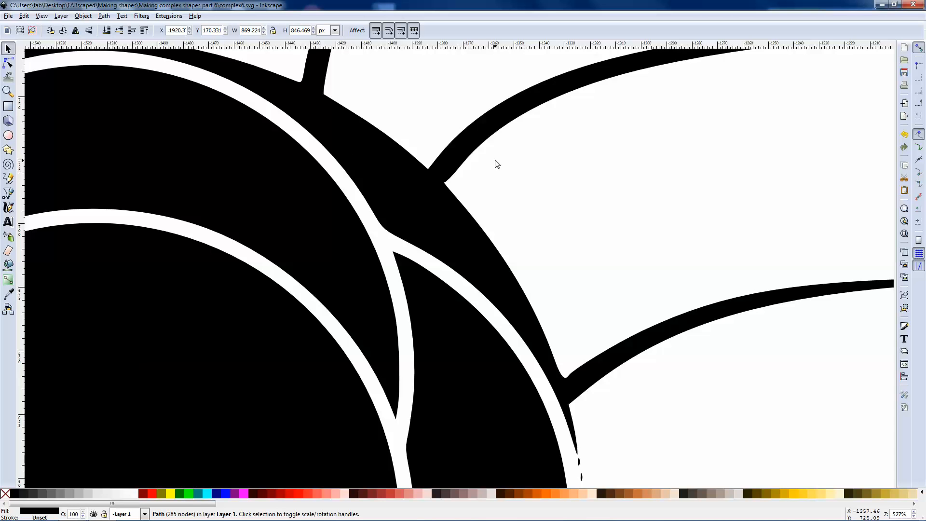
{"action": "left_click", "coordinate": [651, 180]}
{"action": "scroll", "coordinate": [650, 180], "scroll_direction": "down", "scroll_amount": 3, "text": "ctrl"}
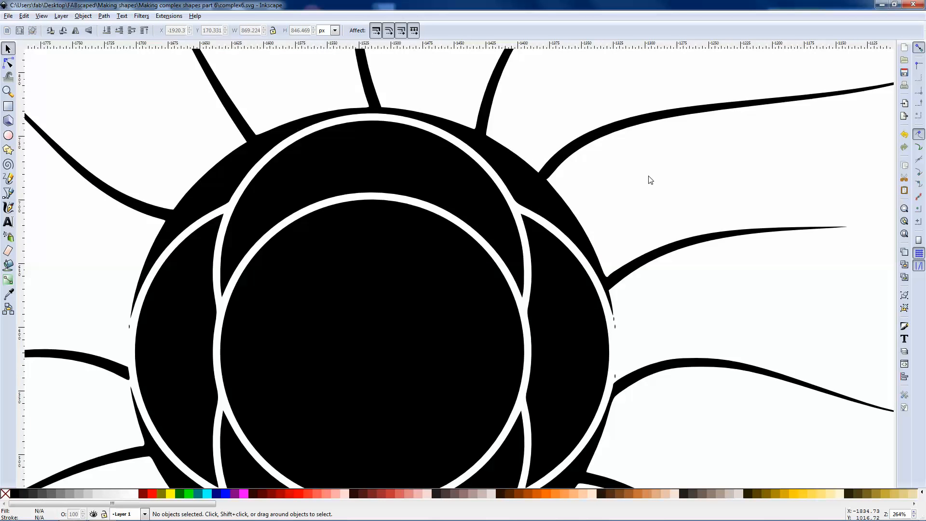
{"action": "scroll", "coordinate": [647, 181], "scroll_direction": "down", "scroll_amount": 2, "text": "ctrl"}
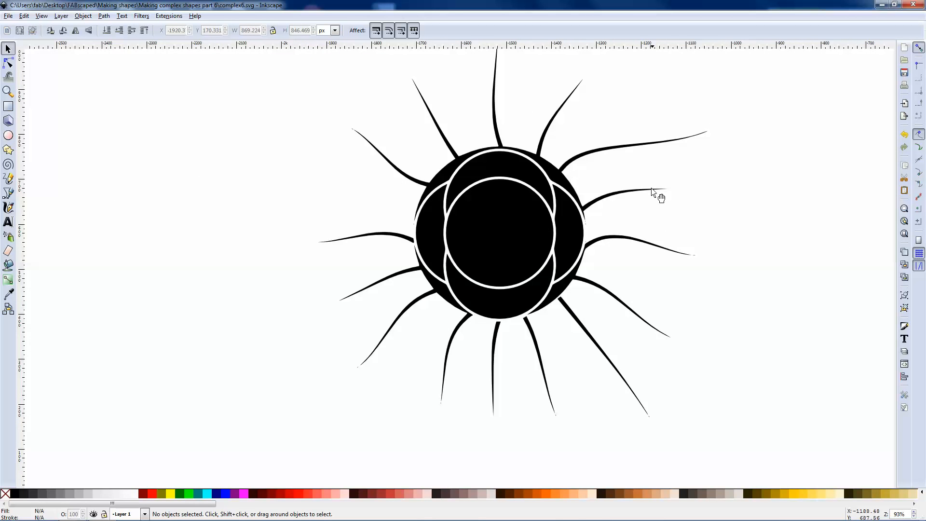
{"action": "scroll", "coordinate": [388, 148], "scroll_direction": "down", "scroll_amount": 1, "text": "ctrl"}
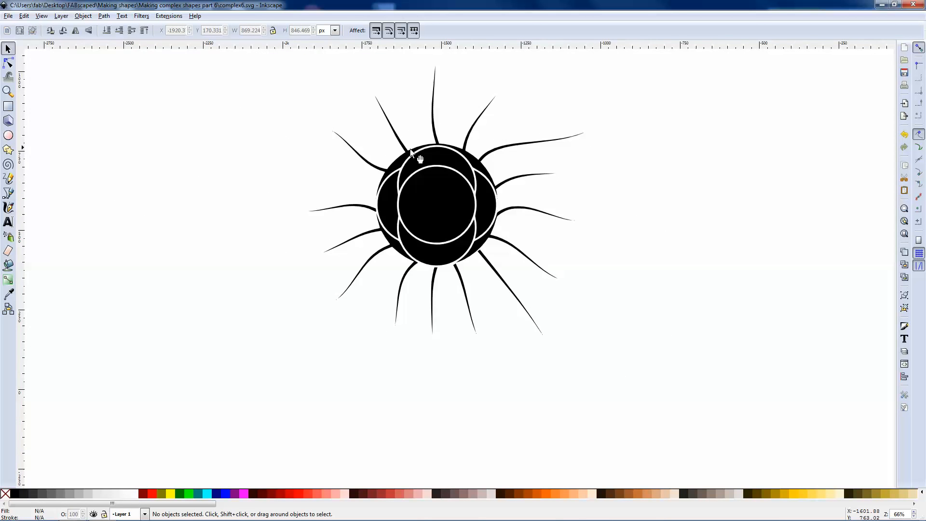
- Move the isolated sun path across the canvas to the page's edge, beside the original sun drawing
{"action": "scroll", "coordinate": [482, 179], "scroll_direction": "down", "scroll_amount": 2, "text": "ctrl"}
{"action": "left_click_drag", "start_coordinate": [459, 182], "coordinate": [615, 237]}
{"action": "scroll", "coordinate": [446, 196], "scroll_direction": "down", "scroll_amount": 2, "text": "ctrl"}
{"action": "left_click_drag", "start_coordinate": [506, 206], "coordinate": [621, 207]}
{"action": "scroll", "coordinate": [718, 228], "scroll_direction": "up", "scroll_amount": 4, "text": "ctrl"}
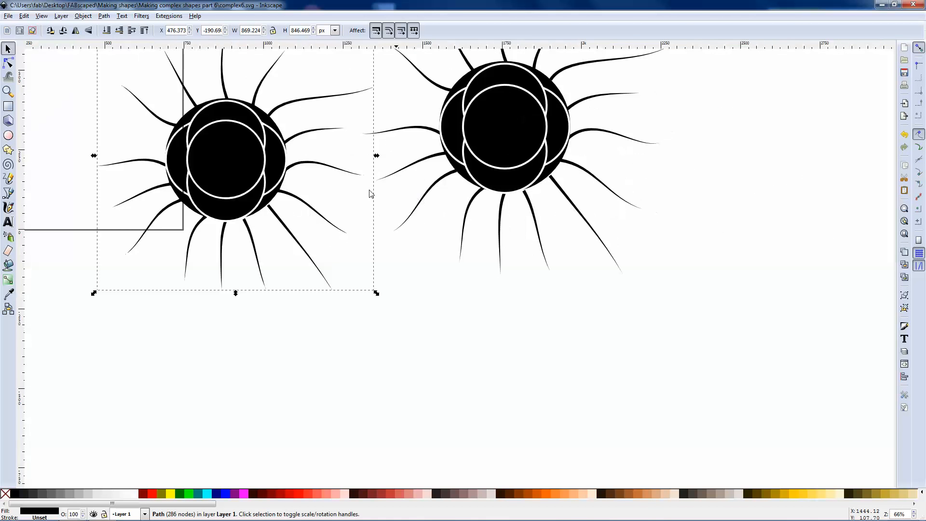
- Overlap the traced sun's rays with the original drawing and compare both shapes up close
{"action": "left_click_drag", "start_coordinate": [374, 168], "coordinate": [453, 182]}
{"action": "scroll", "coordinate": [453, 182], "scroll_direction": "up", "scroll_amount": 5, "text": "ctrl"}
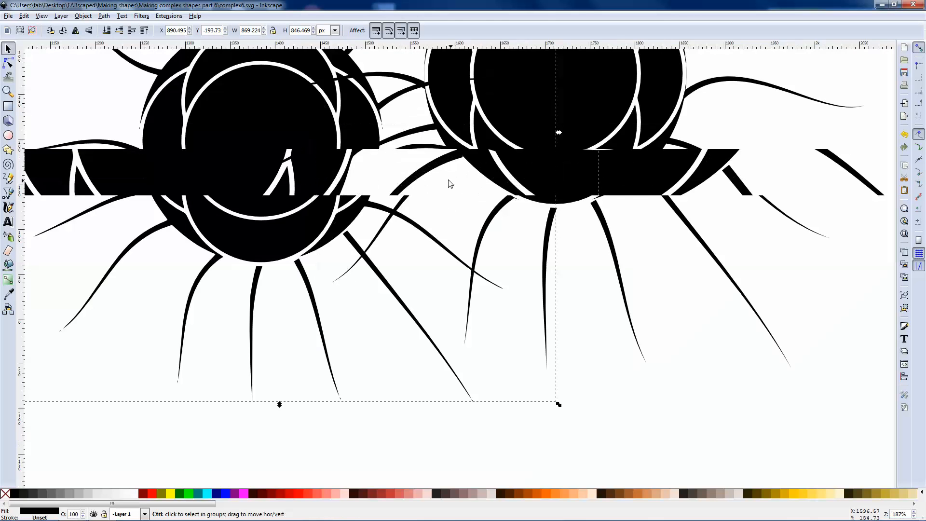
{"action": "scroll", "coordinate": [348, 159], "scroll_direction": "up", "scroll_amount": 5}
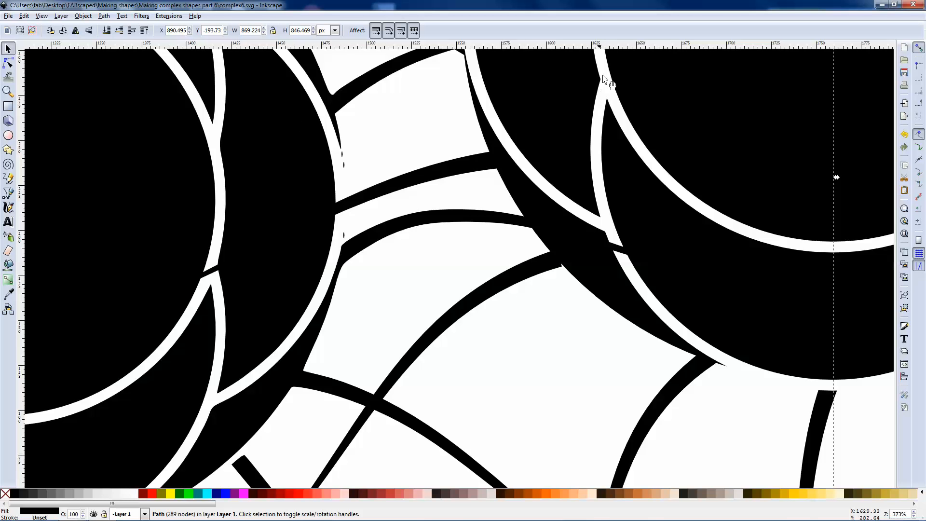
{"action": "scroll", "coordinate": [511, 212], "scroll_direction": "down", "scroll_amount": 5}
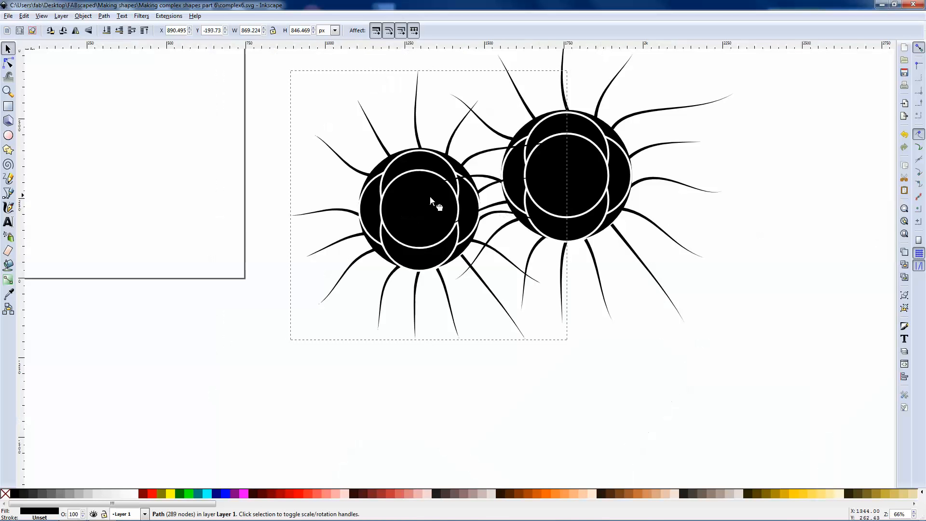
- Move the traced sun clear of the original drawing, onto the page's lower corner
{"action": "left_click_drag", "start_coordinate": [429, 196], "coordinate": [276, 210]}
{"action": "left_click_drag", "start_coordinate": [345, 203], "coordinate": [252, 198]}
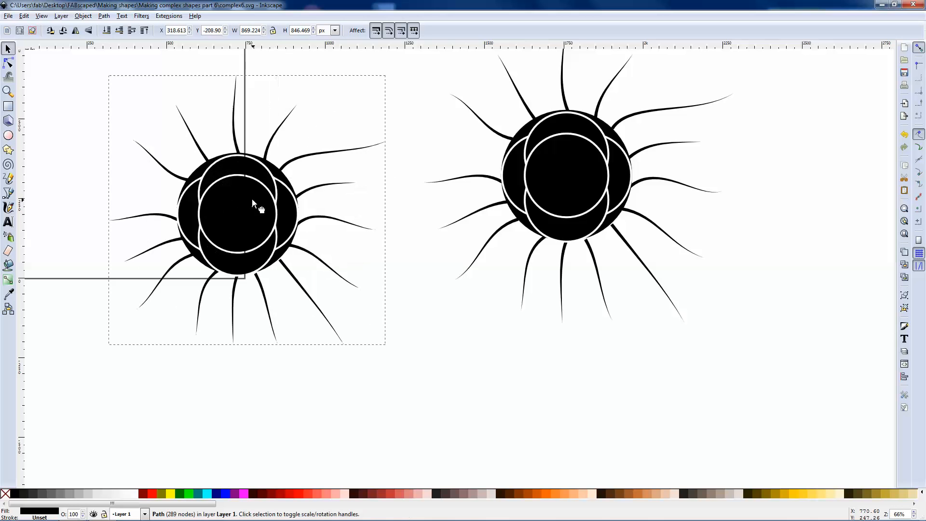
{"action": "left_click", "coordinate": [397, 122]}
{"action": "left_click_drag", "start_coordinate": [259, 209], "coordinate": [303, 214]}
{"action": "left_click", "coordinate": [780, 234]}
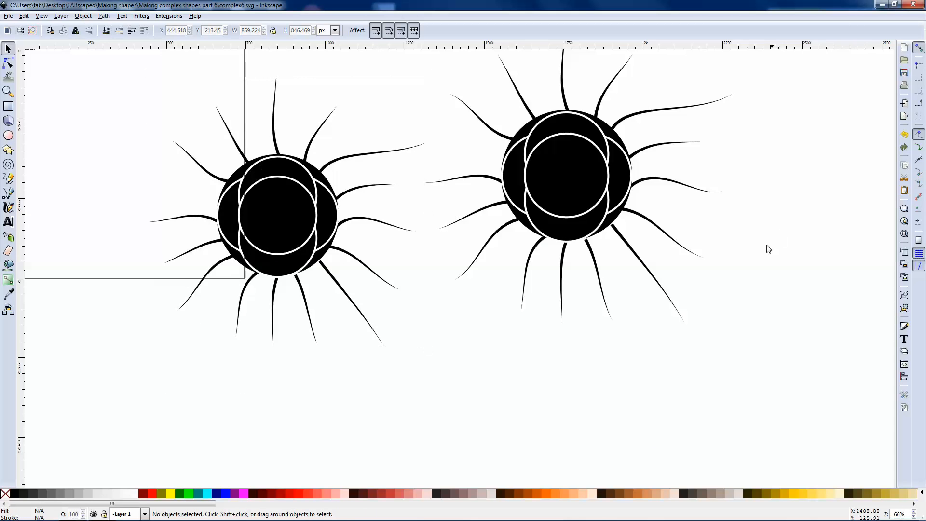
- Raise the traced sun until it sits roughly level with the original drawing, and deselect it
{"action": "scroll", "coordinate": [766, 249], "scroll_direction": "up", "scroll_amount": 4}
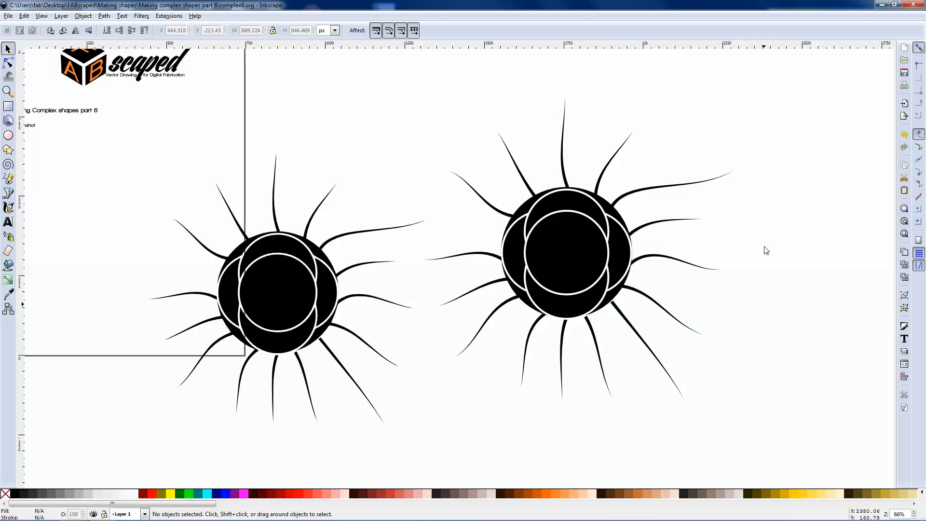
{"action": "scroll", "coordinate": [766, 250], "scroll_direction": "up", "scroll_amount": 1}
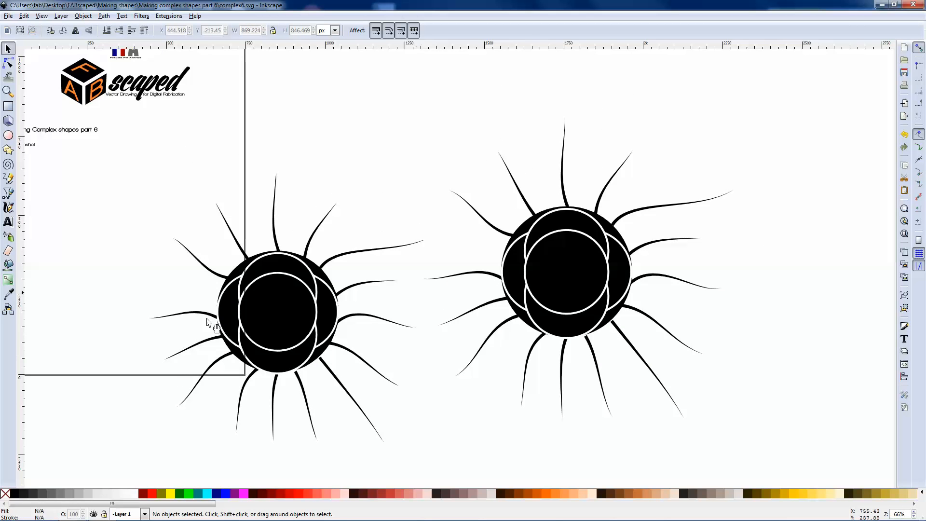
{"action": "left_click_drag", "start_coordinate": [232, 322], "coordinate": [272, 256]}
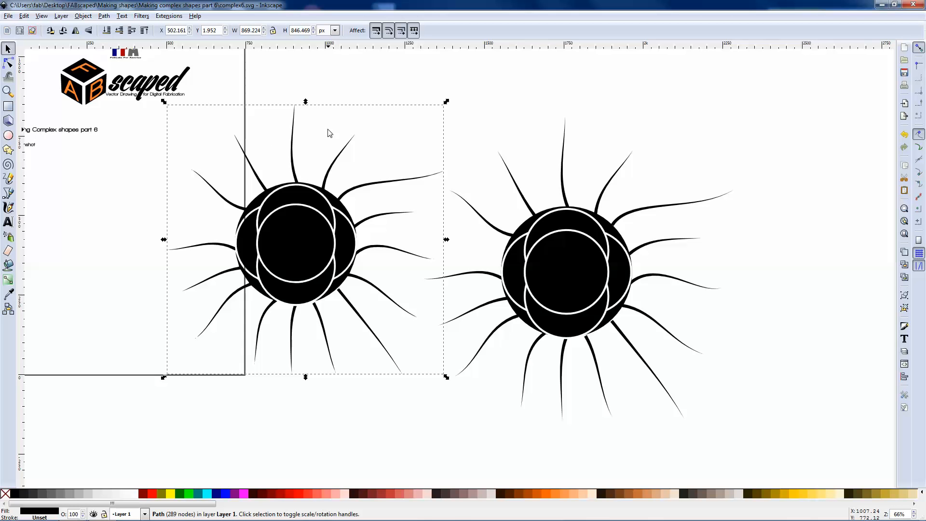
{"action": "left_click", "coordinate": [483, 139]}
{"action": "left_click_drag", "start_coordinate": [321, 213], "coordinate": [297, 238]}
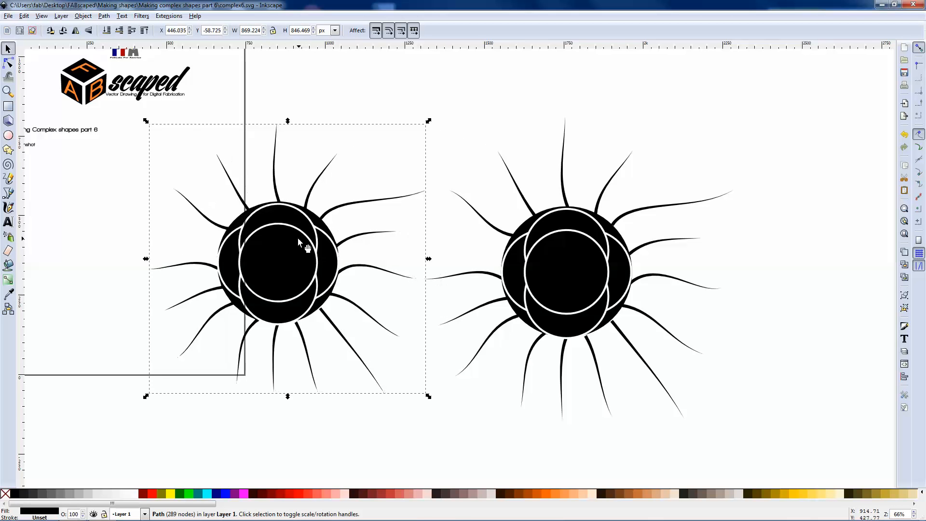
{"action": "left_click", "coordinate": [502, 135]}
- Bring up the Windows list of installed programs
{"action": "left_click", "coordinate": [12, 512]}
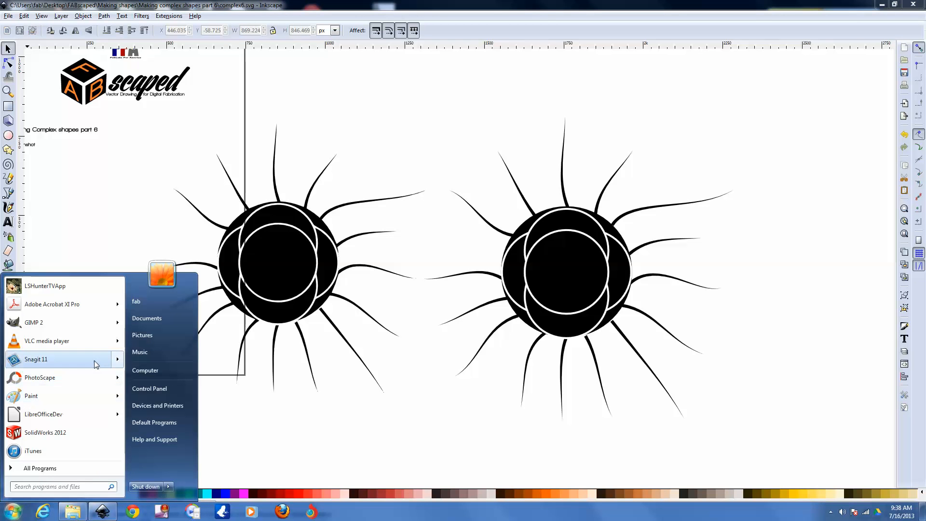